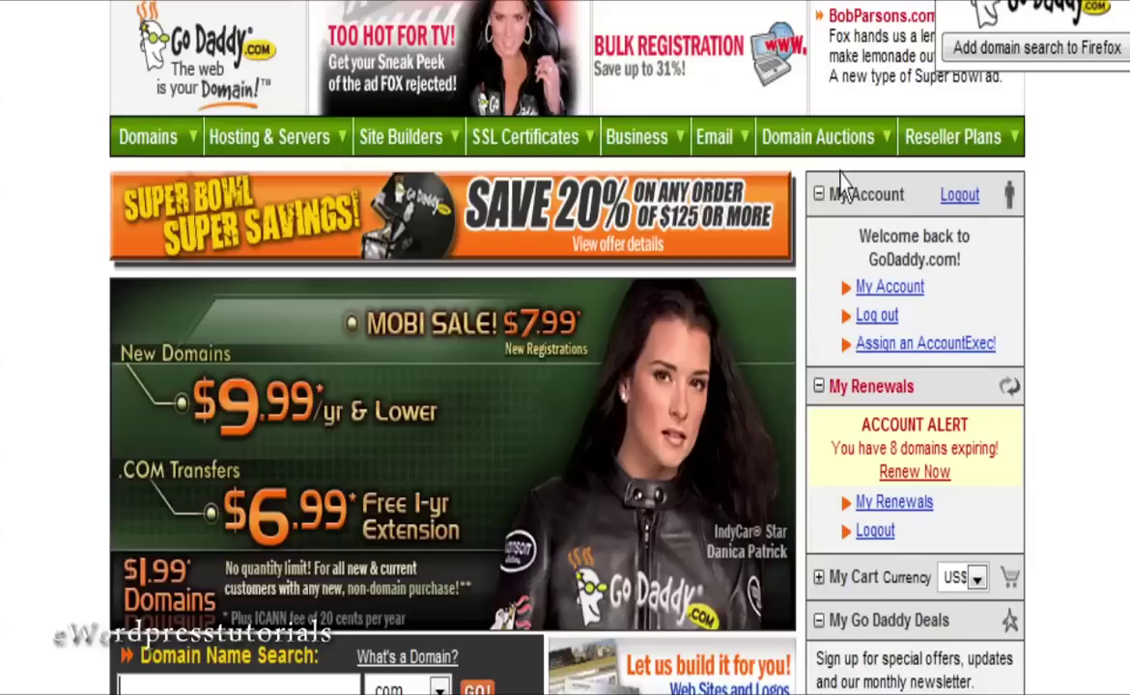
Step: Go to GoDaddy's Domains page and look over the 'Start your domain name search here!' section
mouse_move(146, 144)
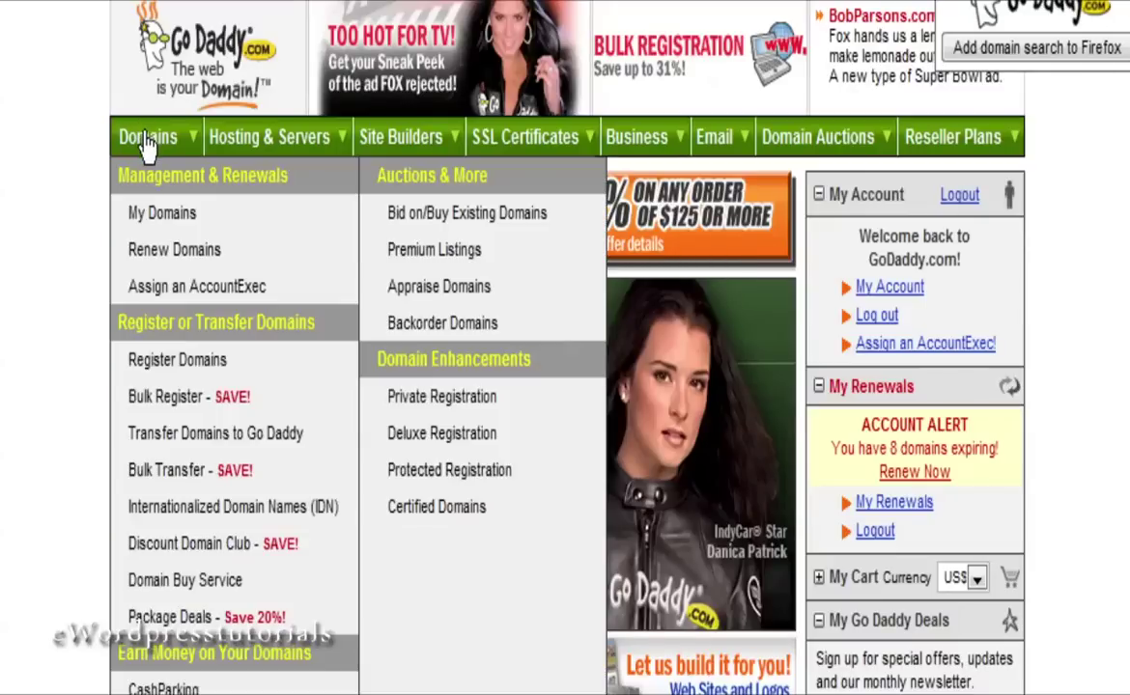
click(147, 151)
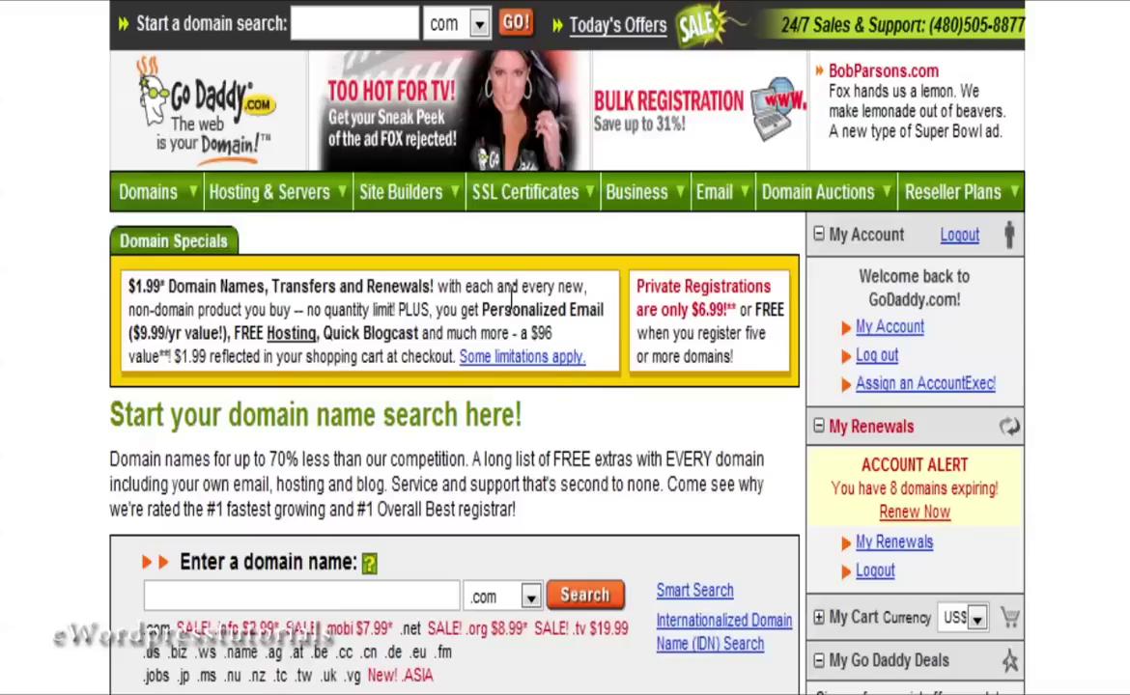
scroll(580, 367, down, 3)
scroll(599, 372, down, 1)
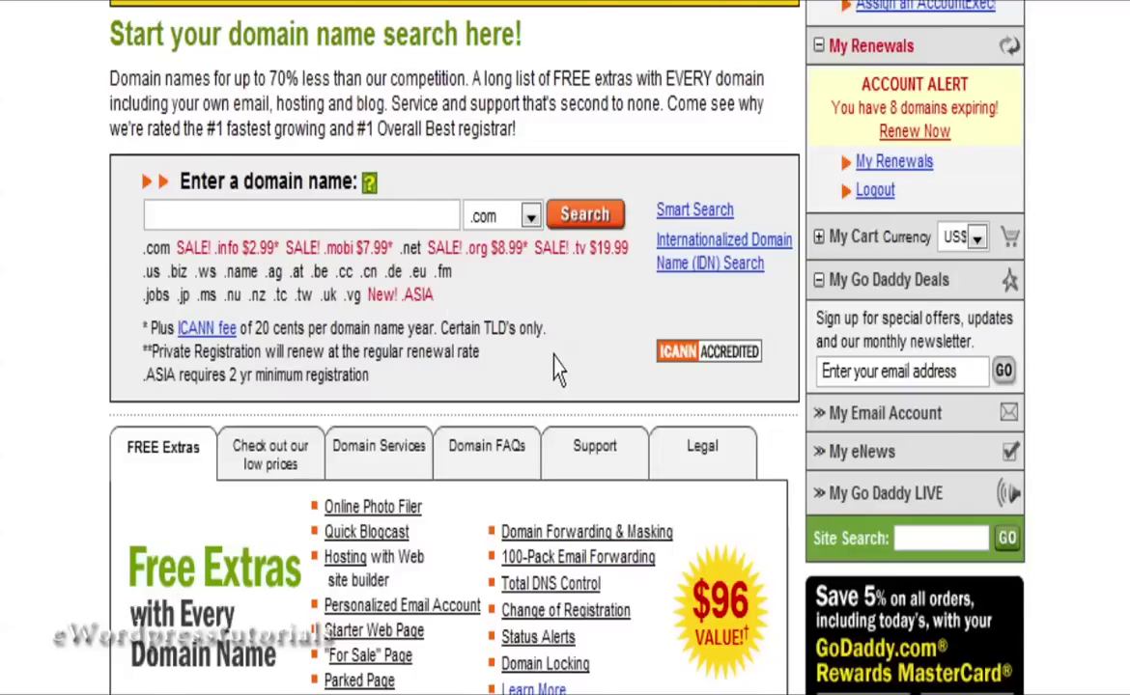
scroll(509, 333, up, 1)
scroll(638, 300, up, 1)
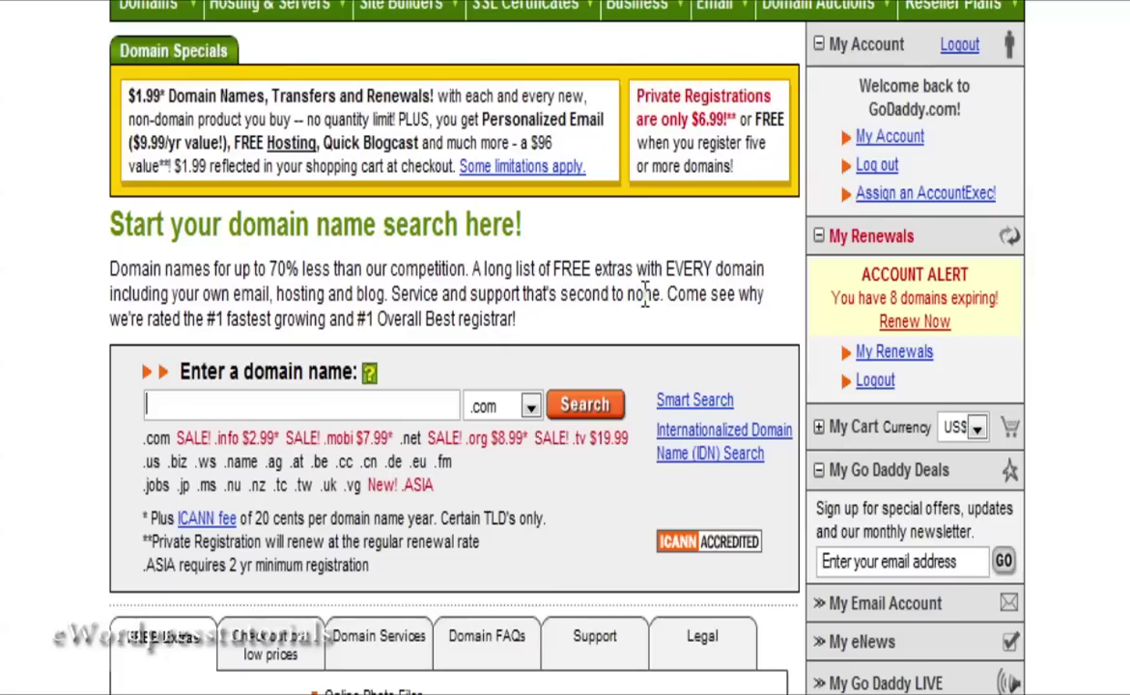
scroll(628, 311, up, 2)
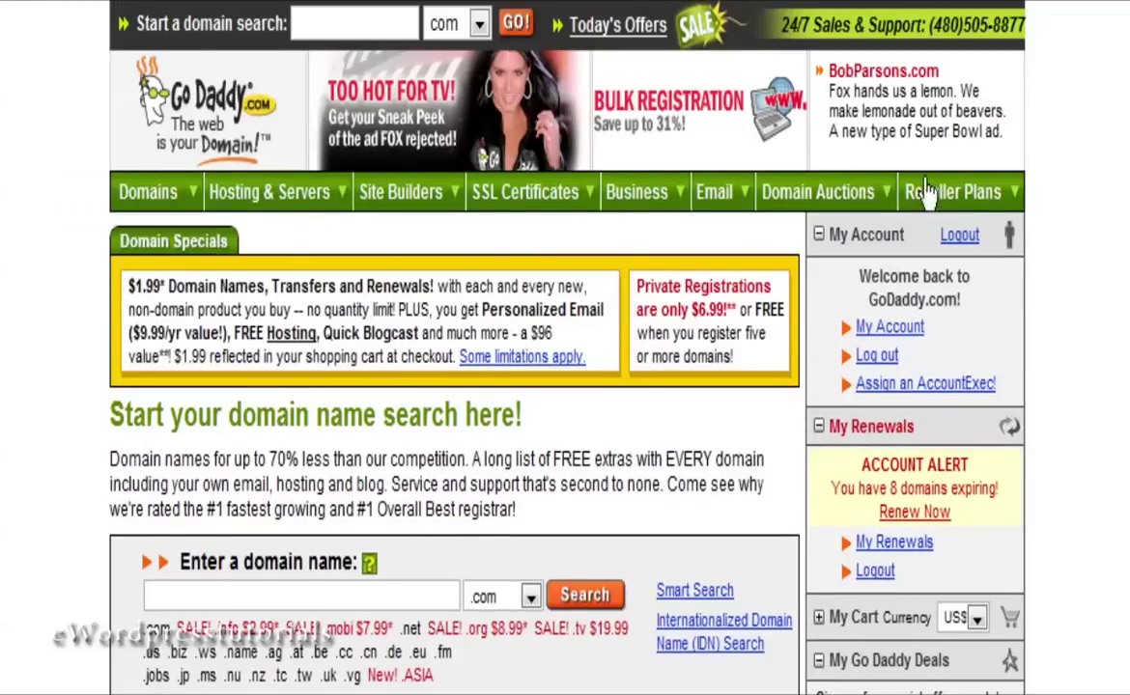
scroll(1102, 327, down, 1)
scroll(1097, 328, up, 1)
Step: Search for dog-training.com and review the results showing it is taken, with backorder and premium alternatives
click(204, 591)
text(dog-training)
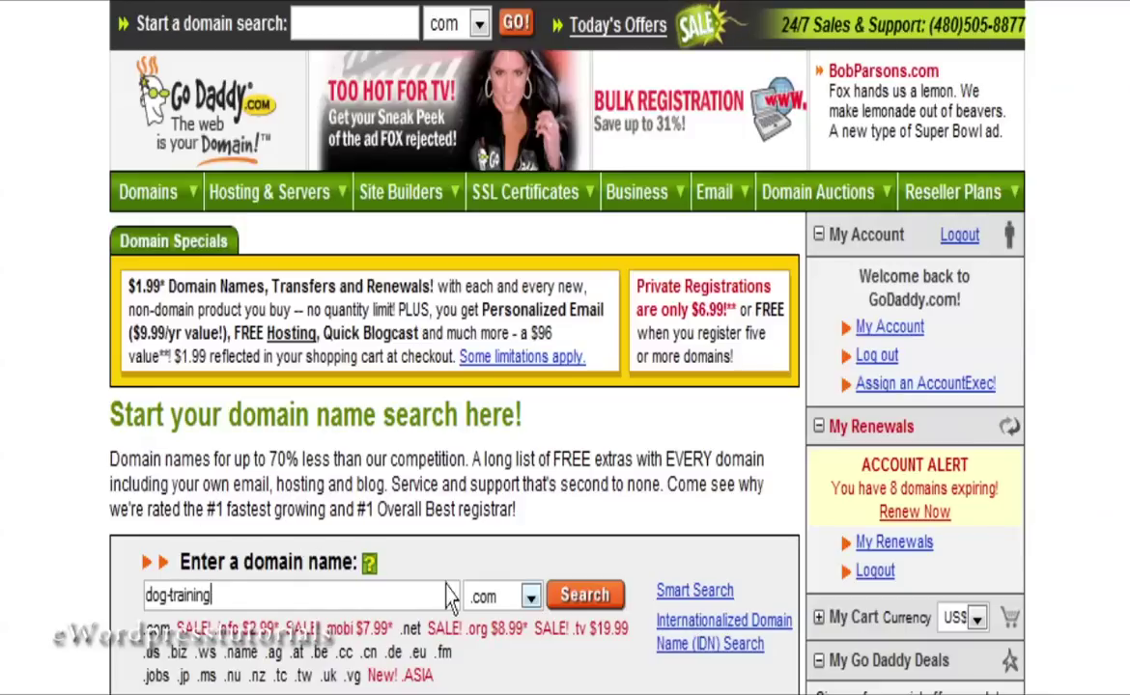
click(588, 595)
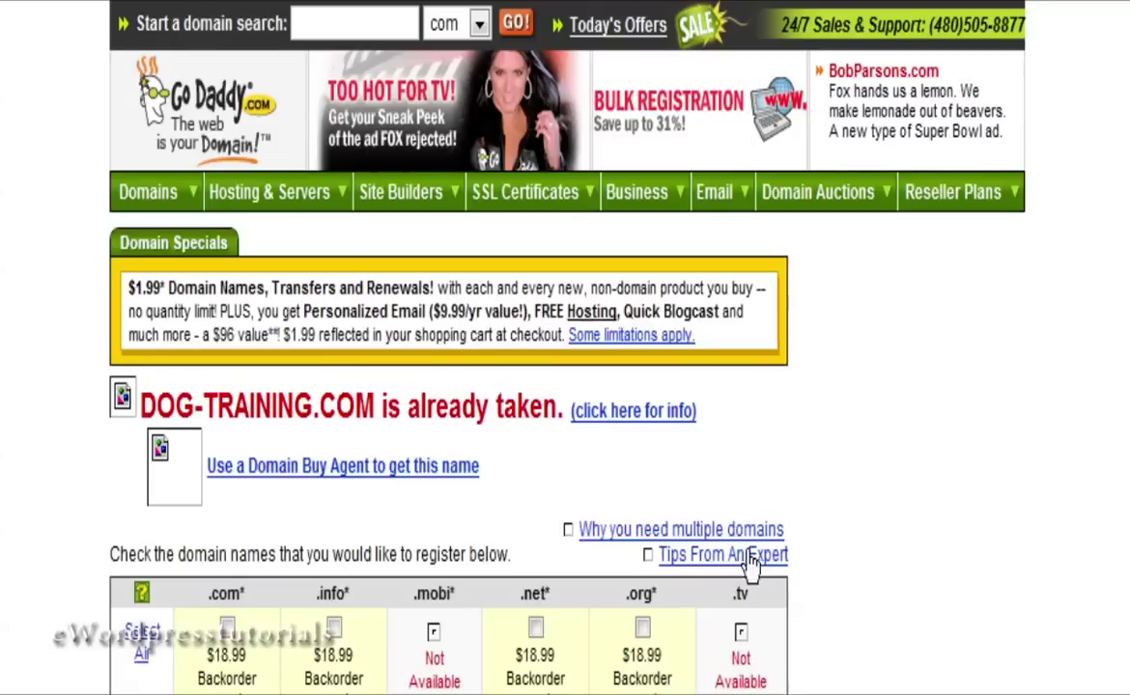
scroll(550, 482, down, 1)
scroll(534, 512, down, 9)
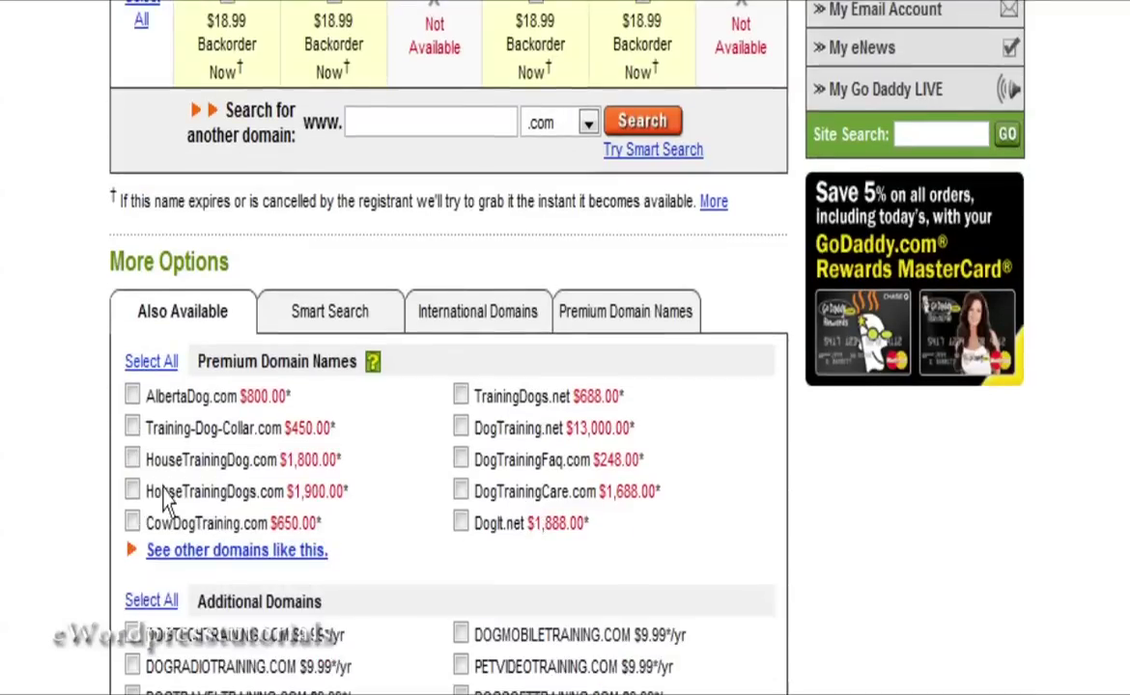
scroll(421, 491, down, 3)
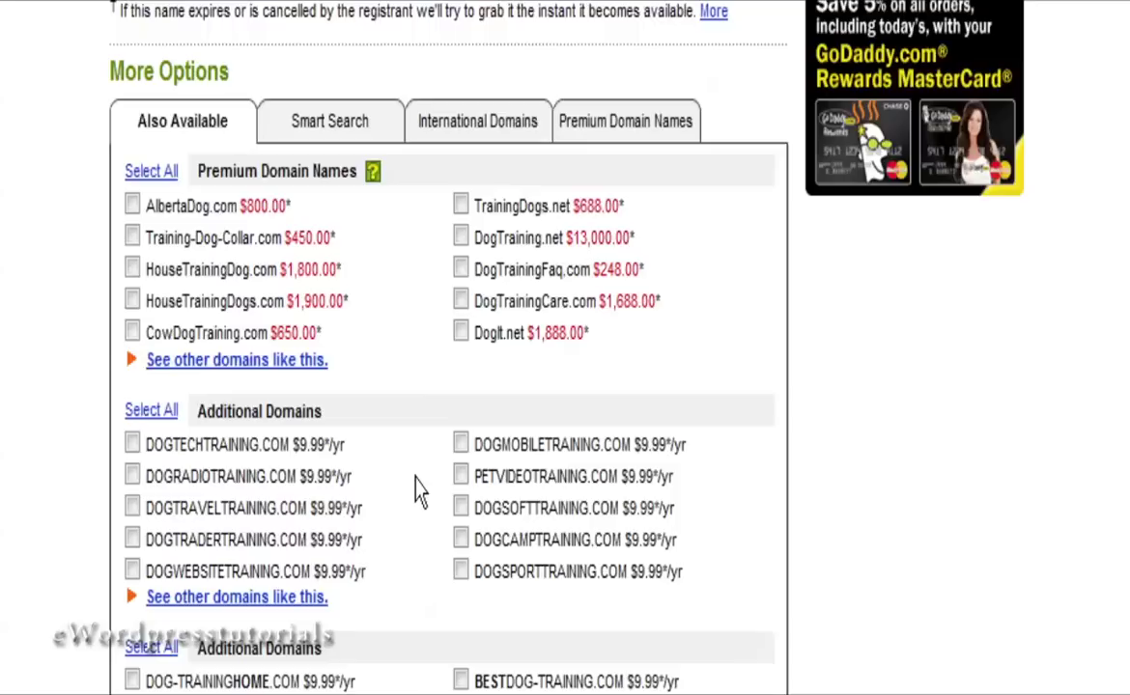
scroll(421, 492, up, 9)
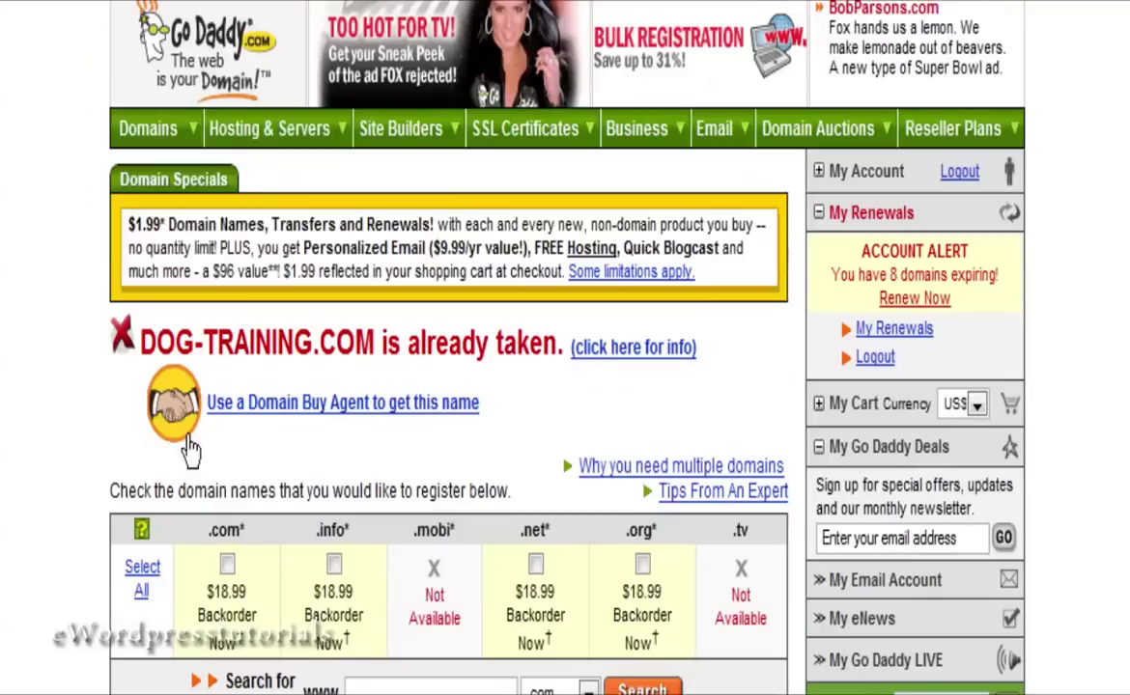
scroll(294, 415, down, 3)
scroll(270, 401, up, 4)
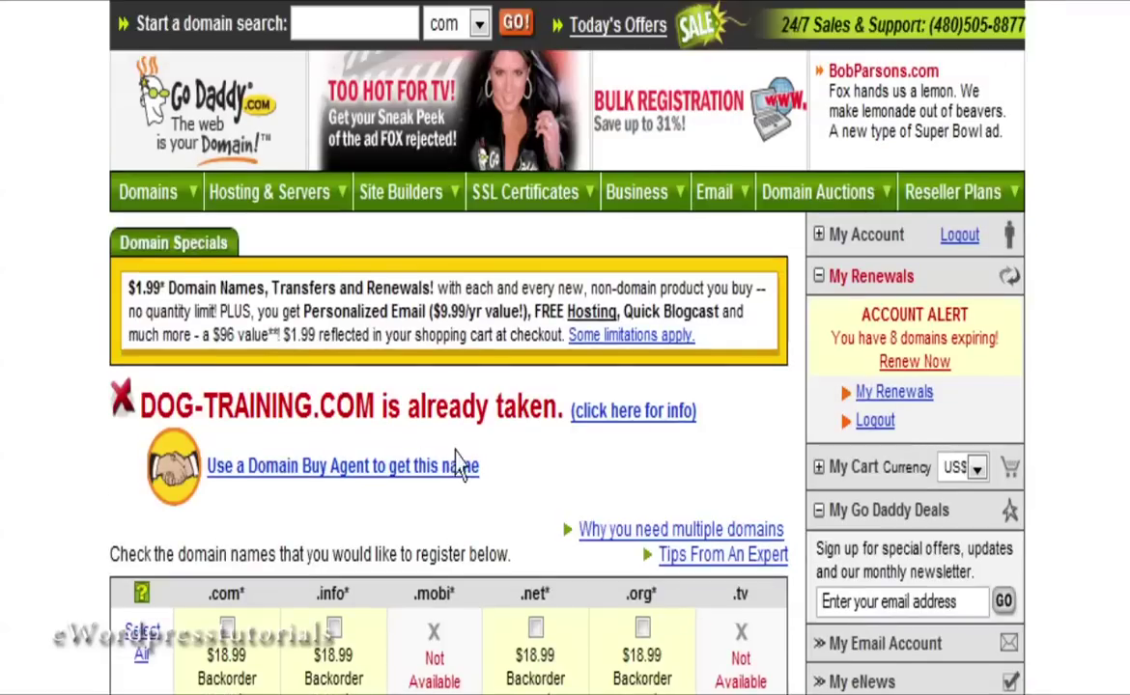
scroll(526, 460, down, 4)
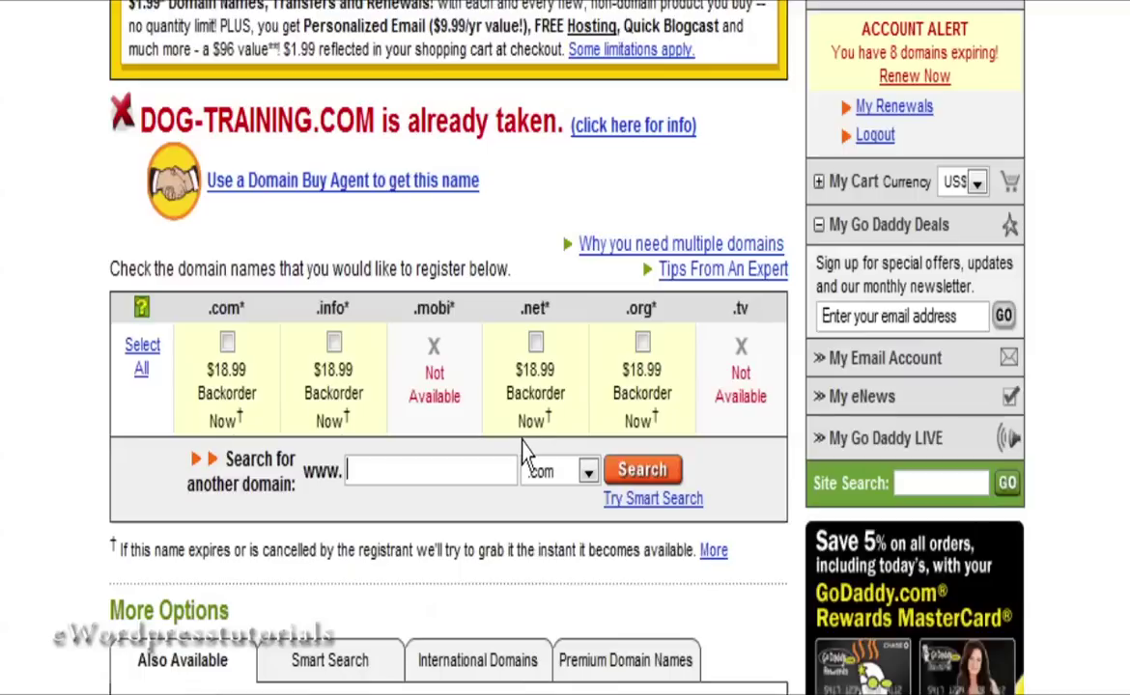
scroll(752, 470, down, 2)
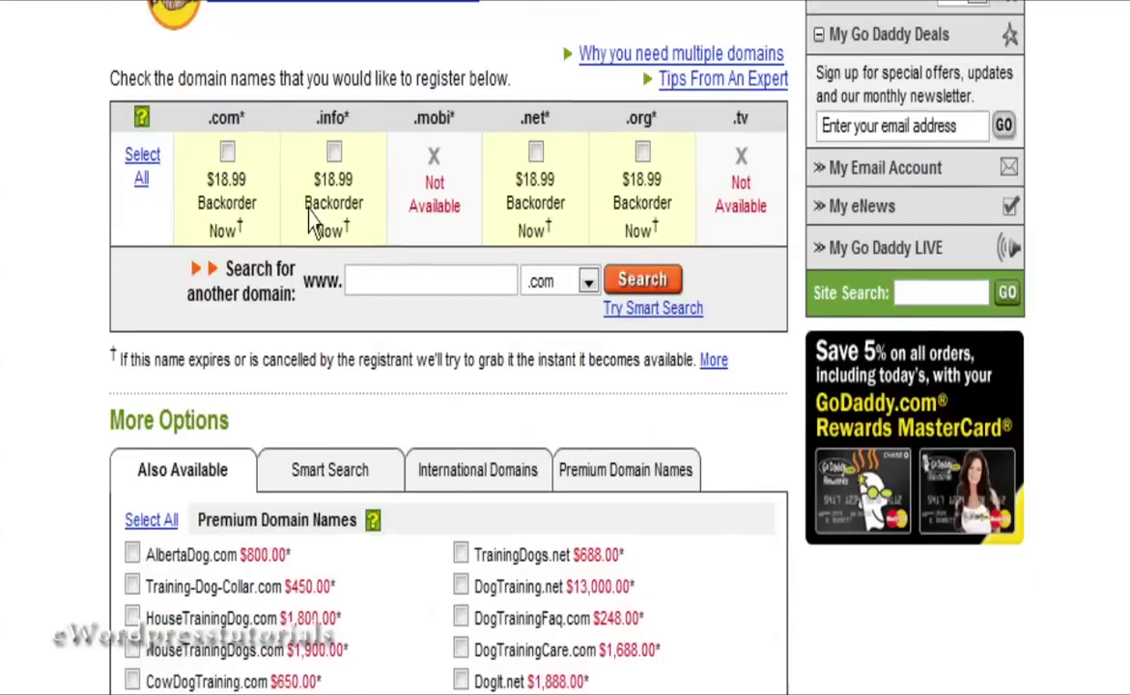
Step: Search for webinfoabout.com, which shows as available at $9.99/yr
click(370, 278)
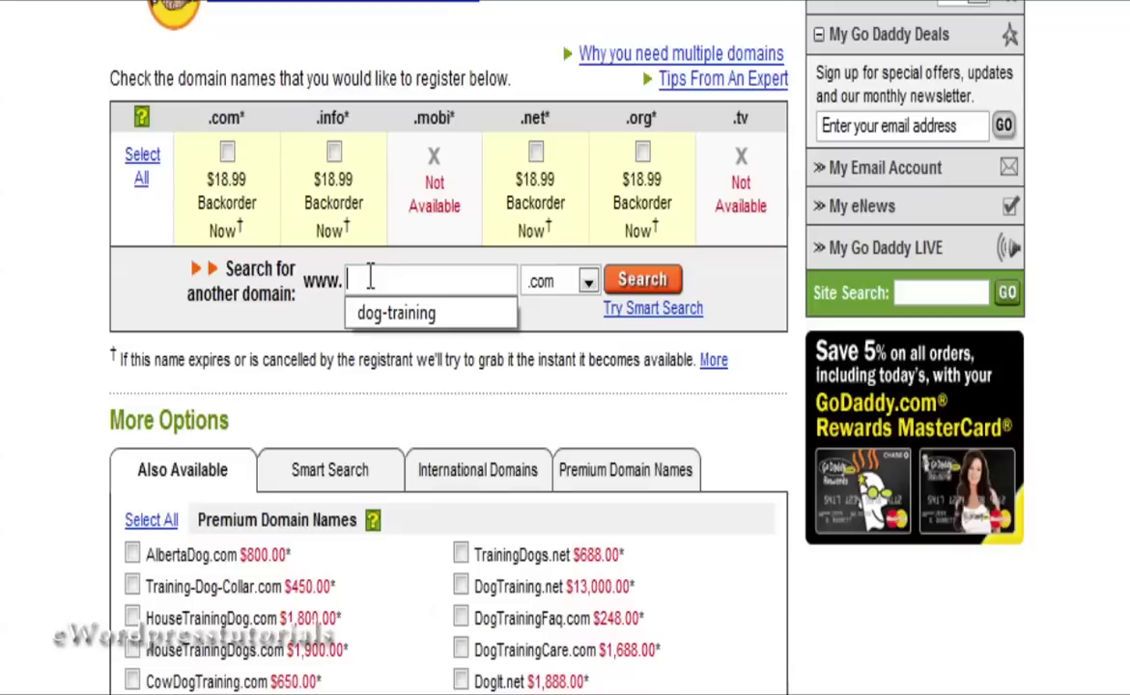
text(webn)
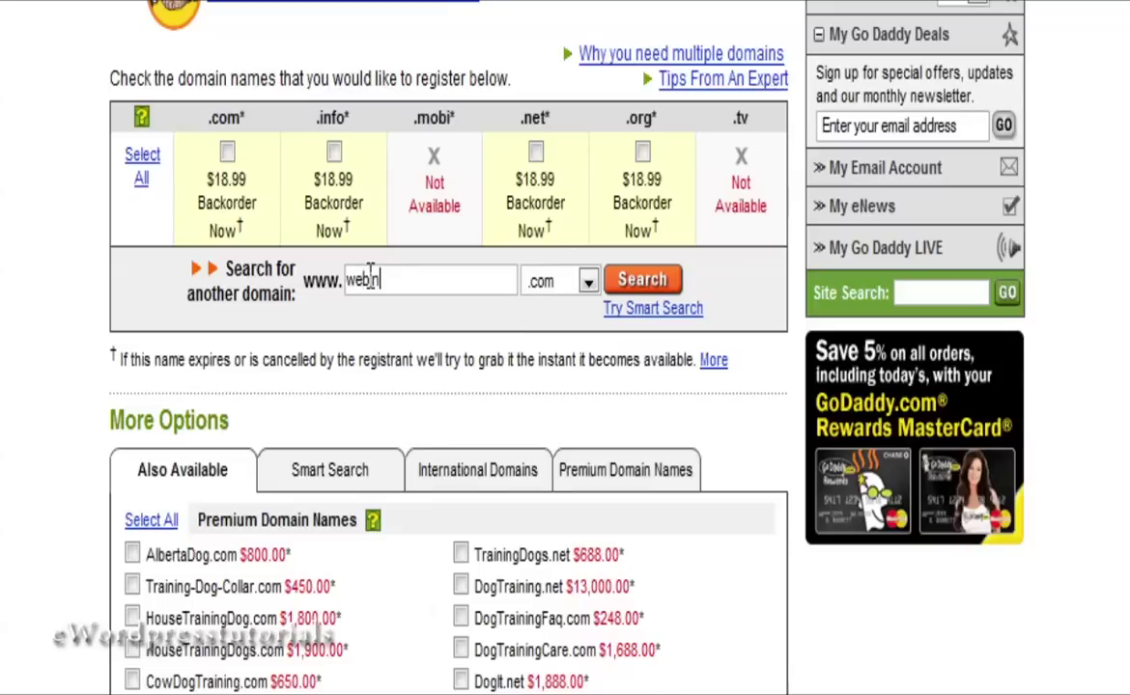
text(infoabout)
click(633, 282)
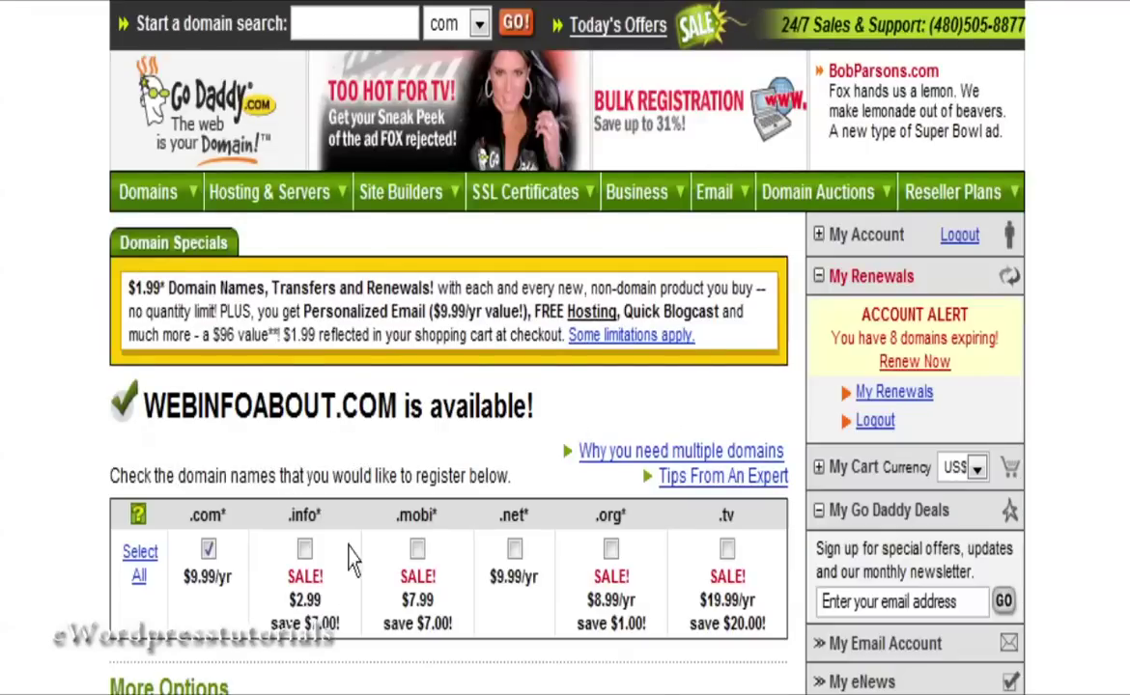
scroll(352, 560, down, 2)
scroll(396, 555, up, 2)
Step: Go to My Domains and open ENZYTE-SITE.COM to see its status, 8/10/2008 expiry and name servers
mouse_move(150, 198)
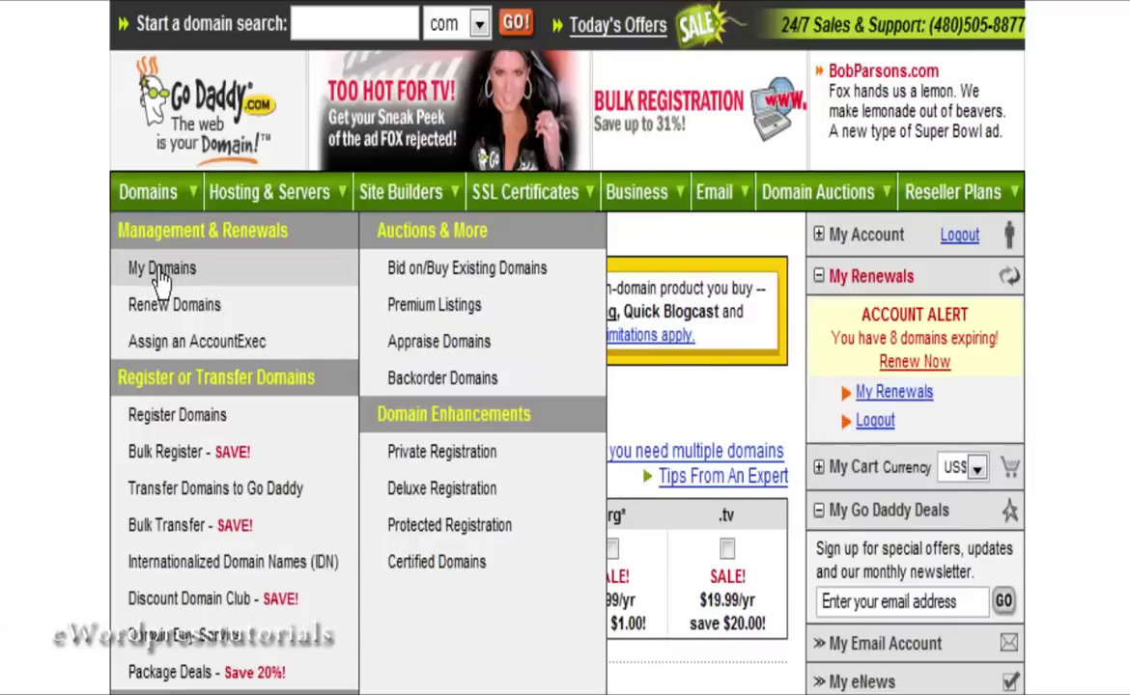
click(580, 476)
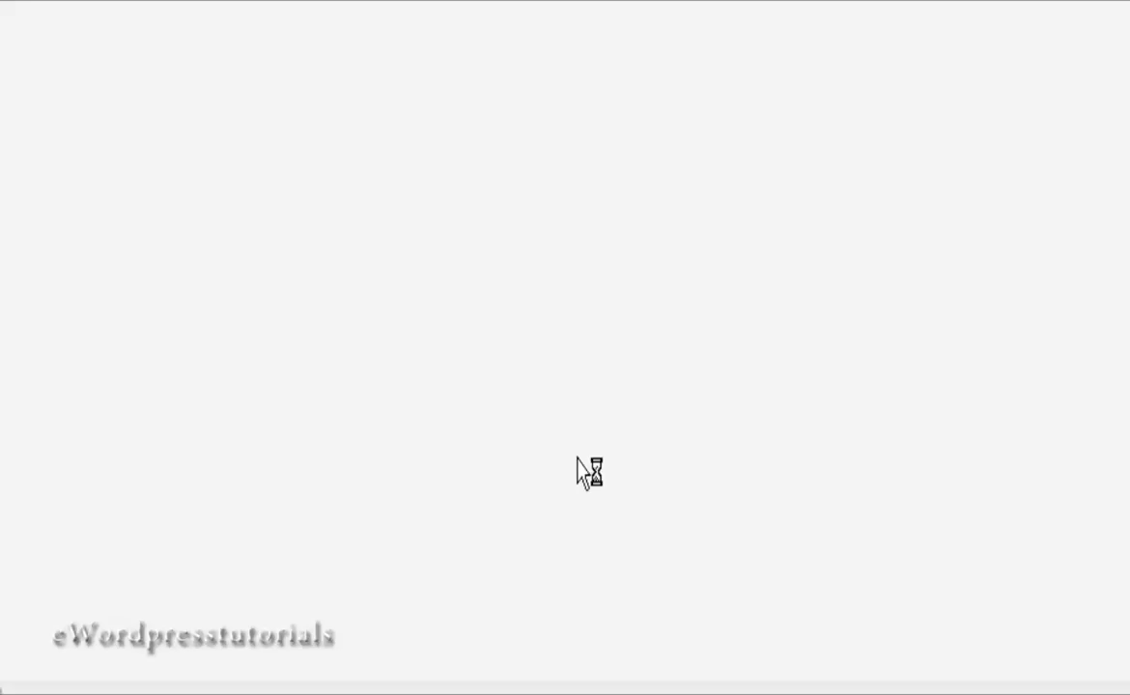
scroll(591, 391, down, 3)
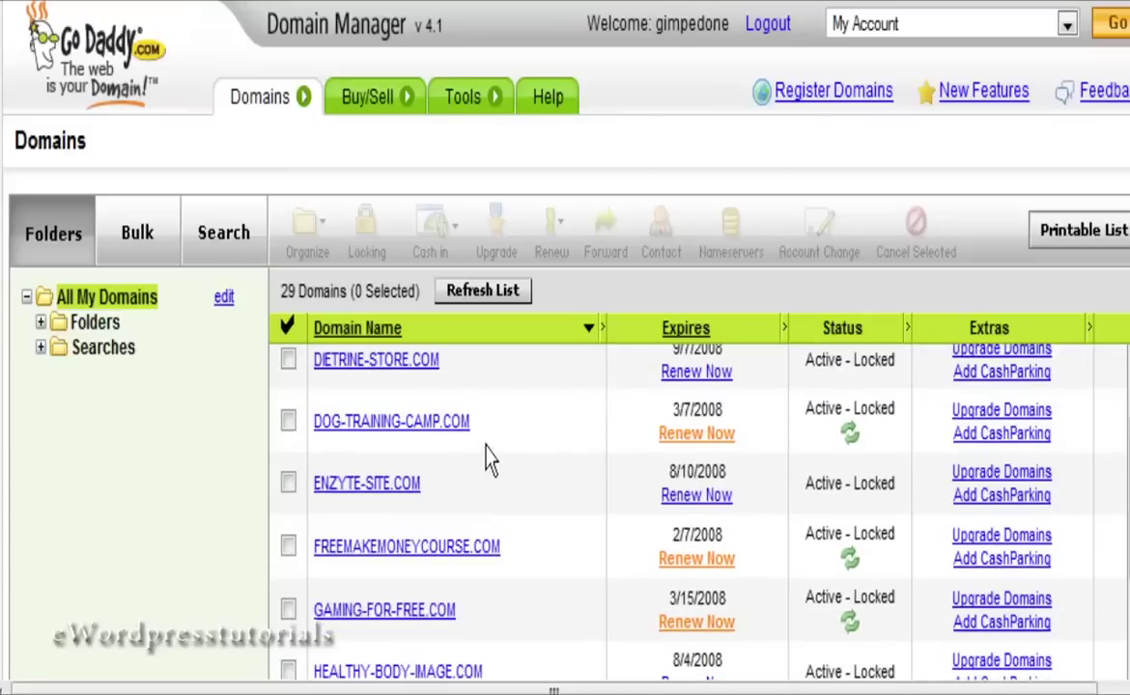
scroll(489, 459, down, 2)
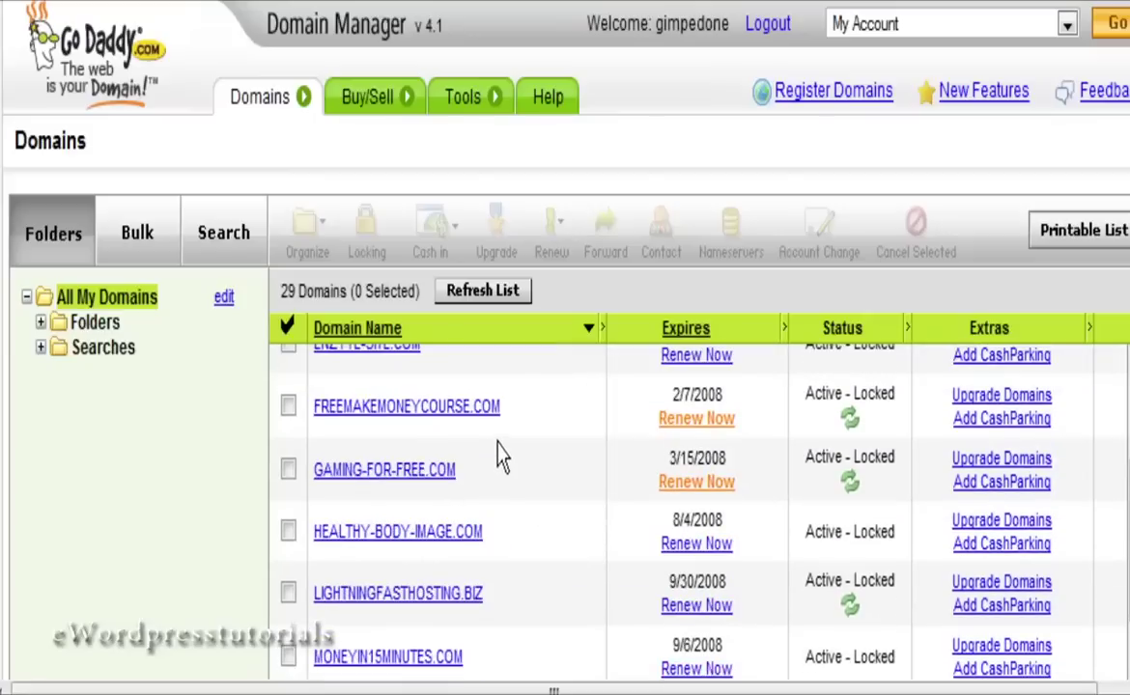
scroll(526, 452, up, 1)
click(401, 422)
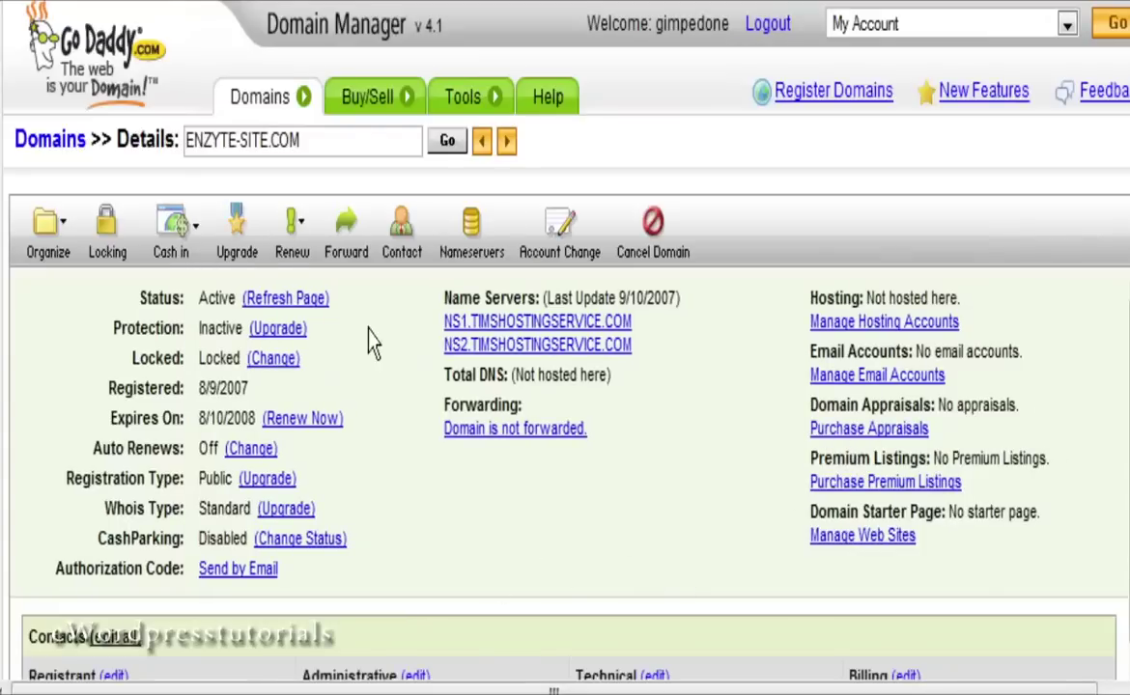
Step: Open the Nameservers settings for ENZYTE-SITE.COM and review custom nameservers NS1 and NS2 at TIMSHOSTINGSERVICE.COM
click(473, 242)
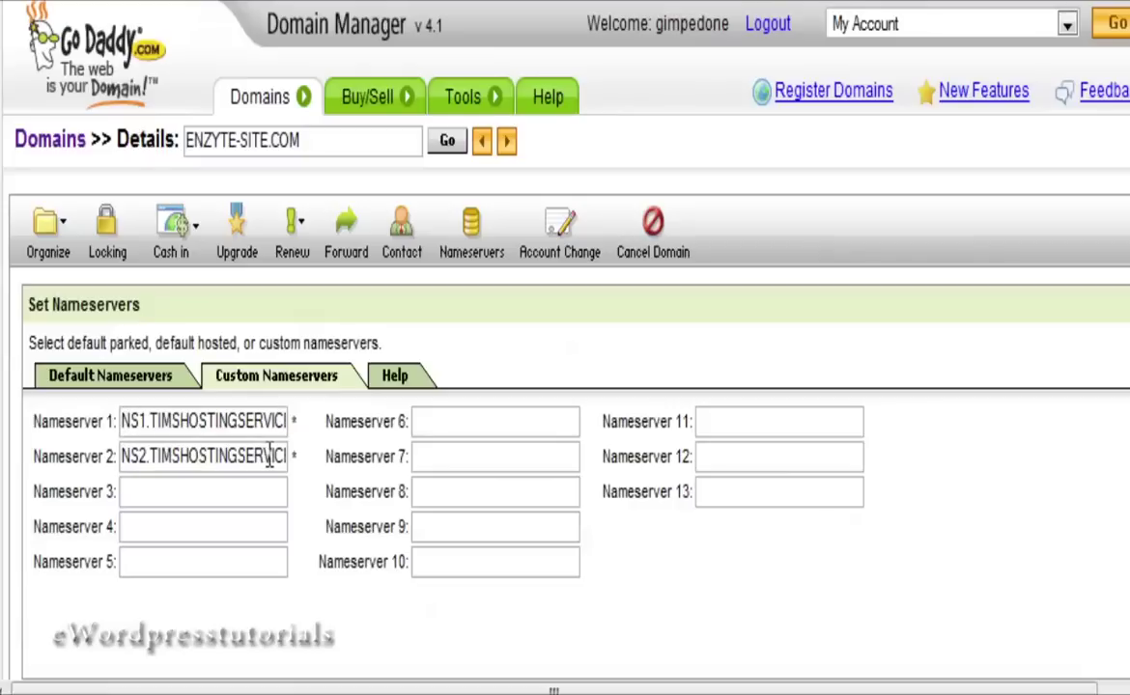
scroll(858, 535, down, 3)
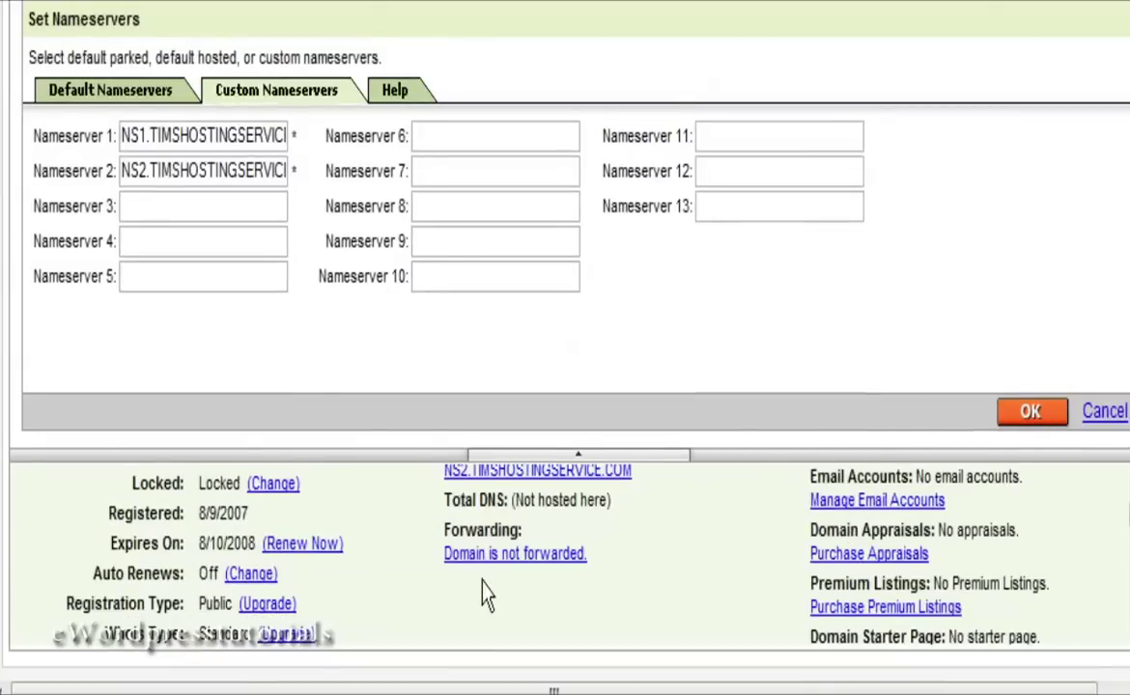
scroll(635, 454, up, 3)
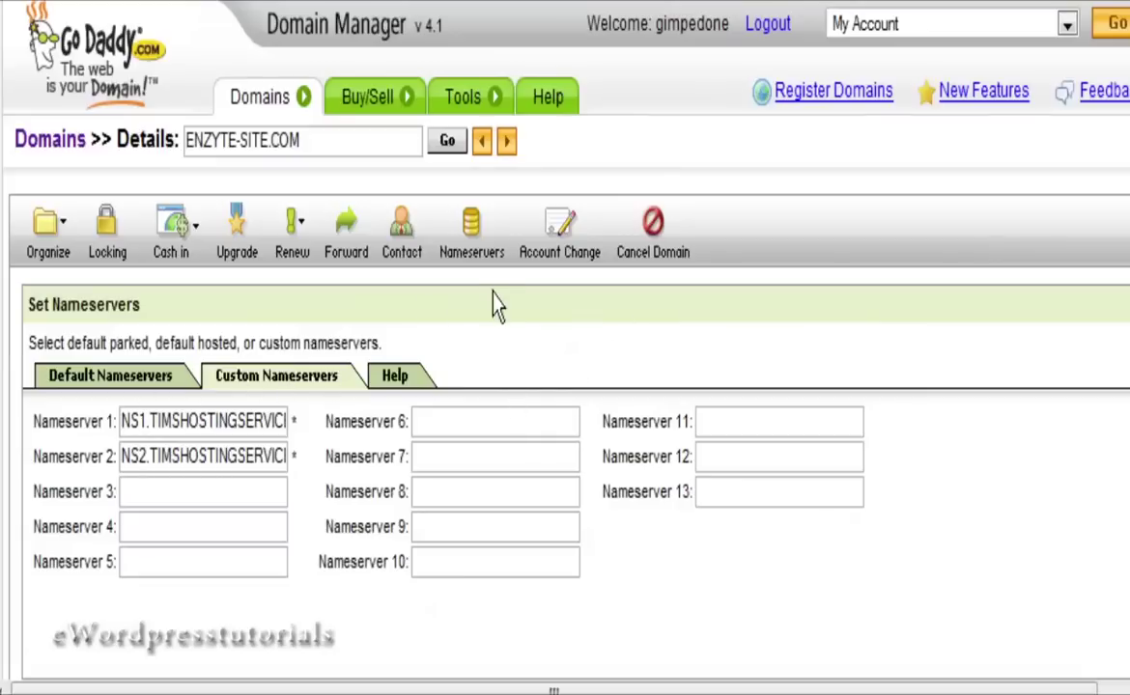
Step: Open enzyte-site.com's cPanel and scroll through its icons and general account and server information
click(295, 224)
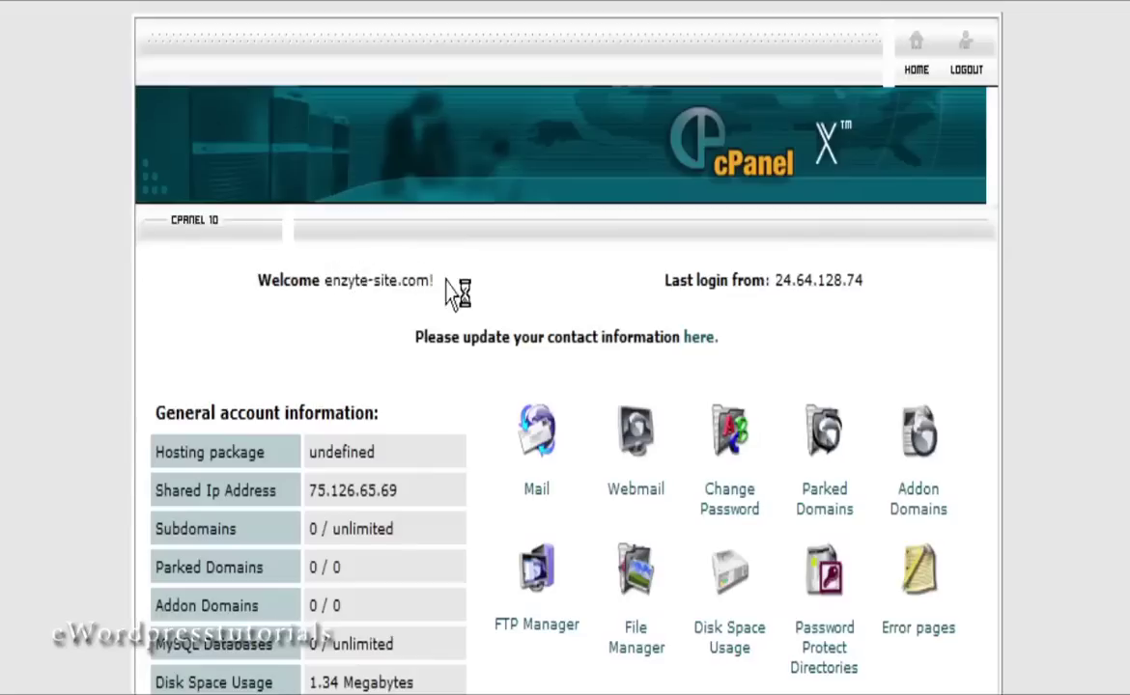
scroll(609, 230, down, 2)
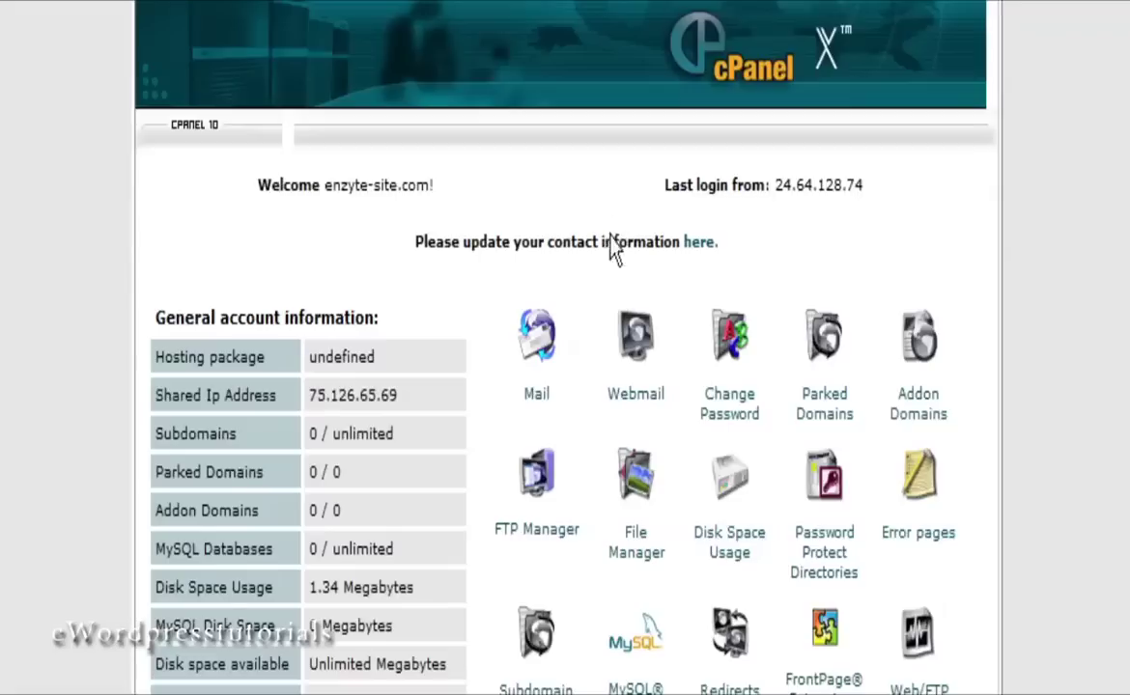
scroll(610, 230, down, 2)
scroll(580, 220, down, 8)
scroll(1043, 184, down, 10)
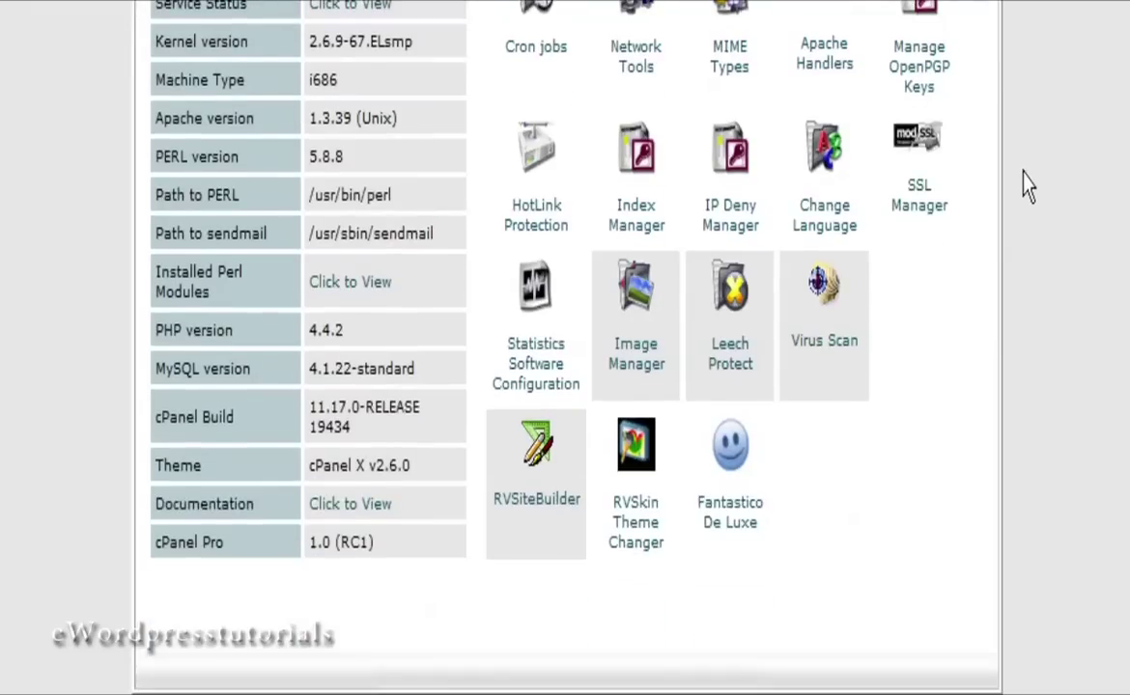
scroll(1028, 186, up, 15)
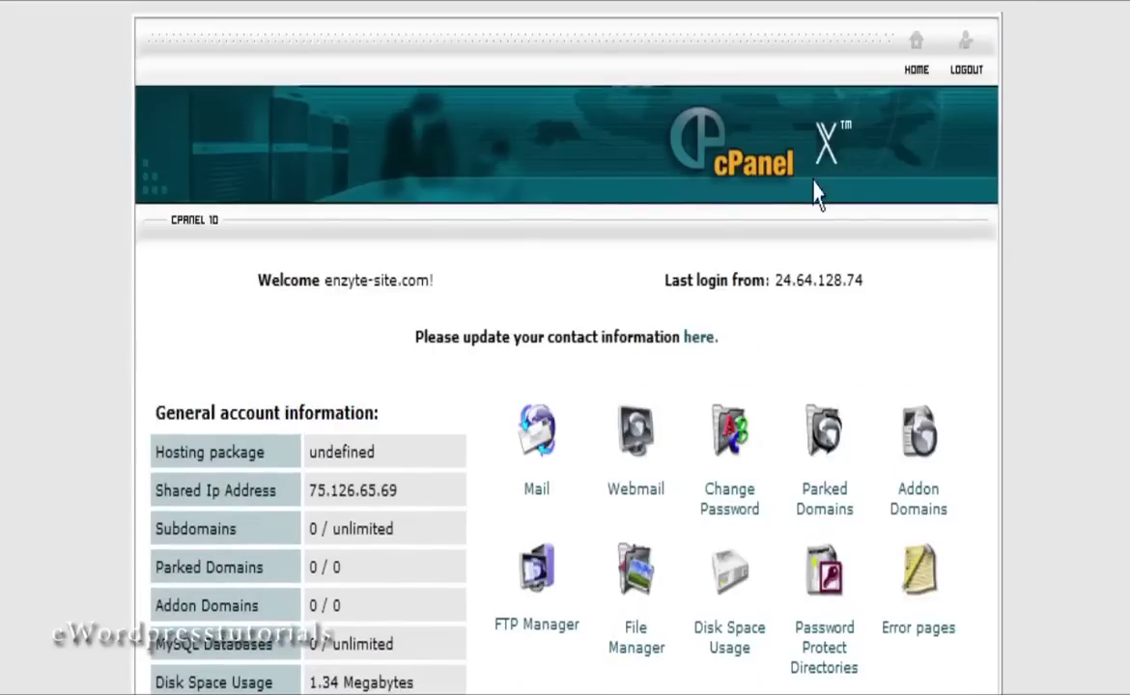
scroll(980, 272, down, 10)
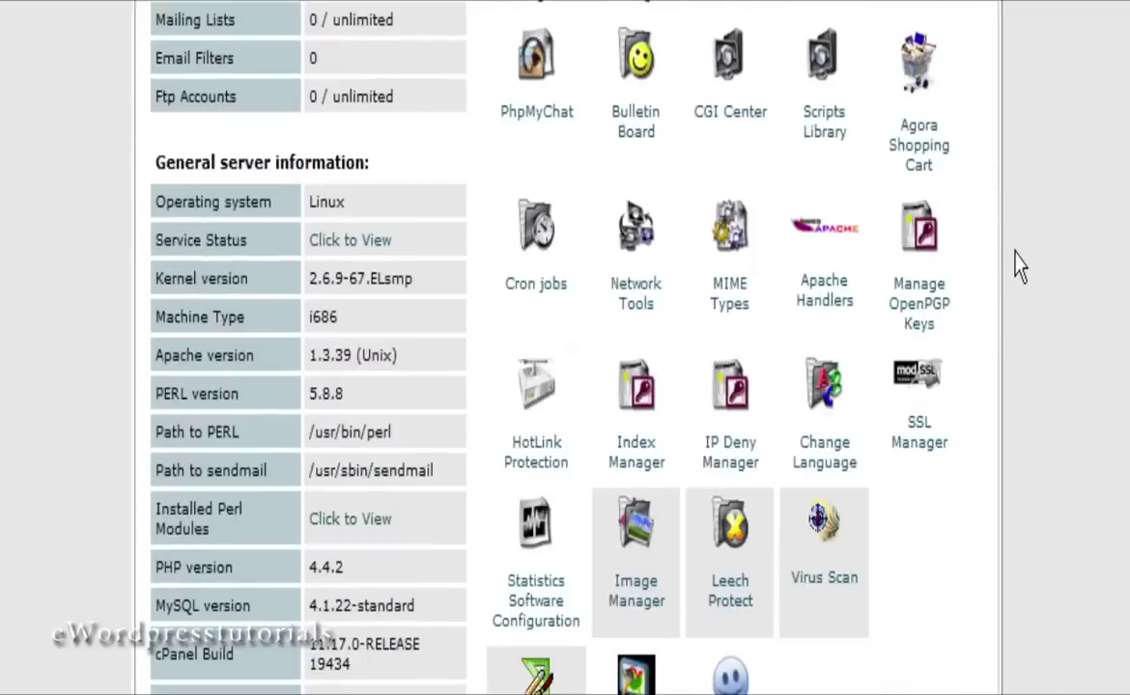
scroll(1019, 266, down, 3)
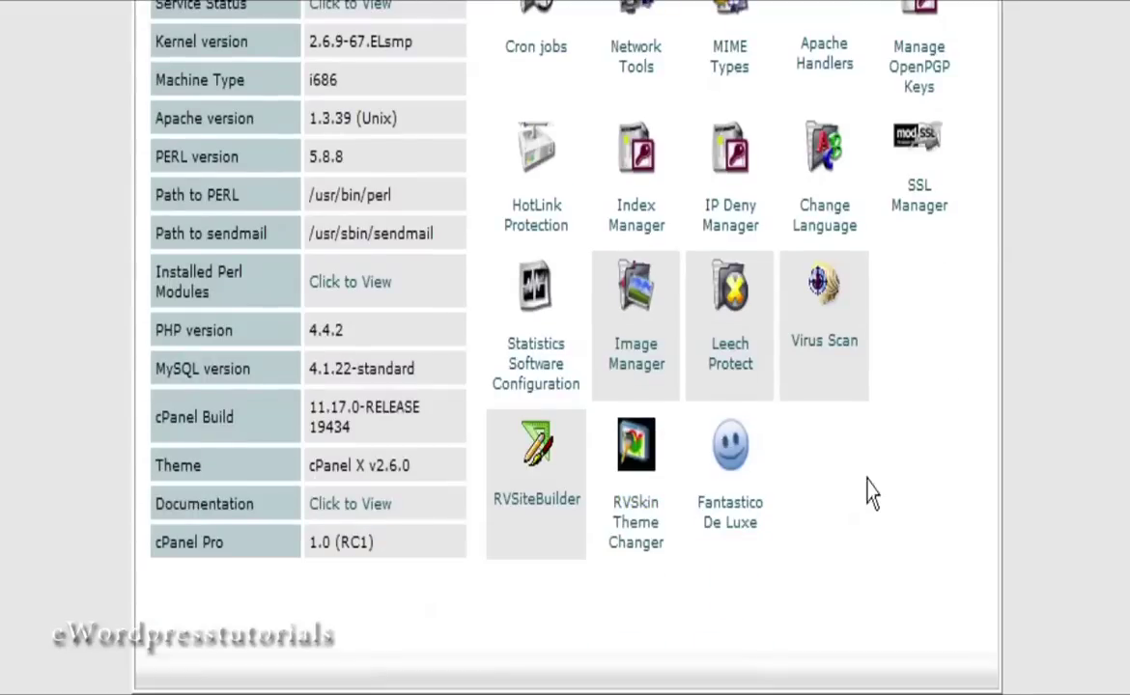
scroll(948, 495, up, 8)
scroll(951, 492, up, 5)
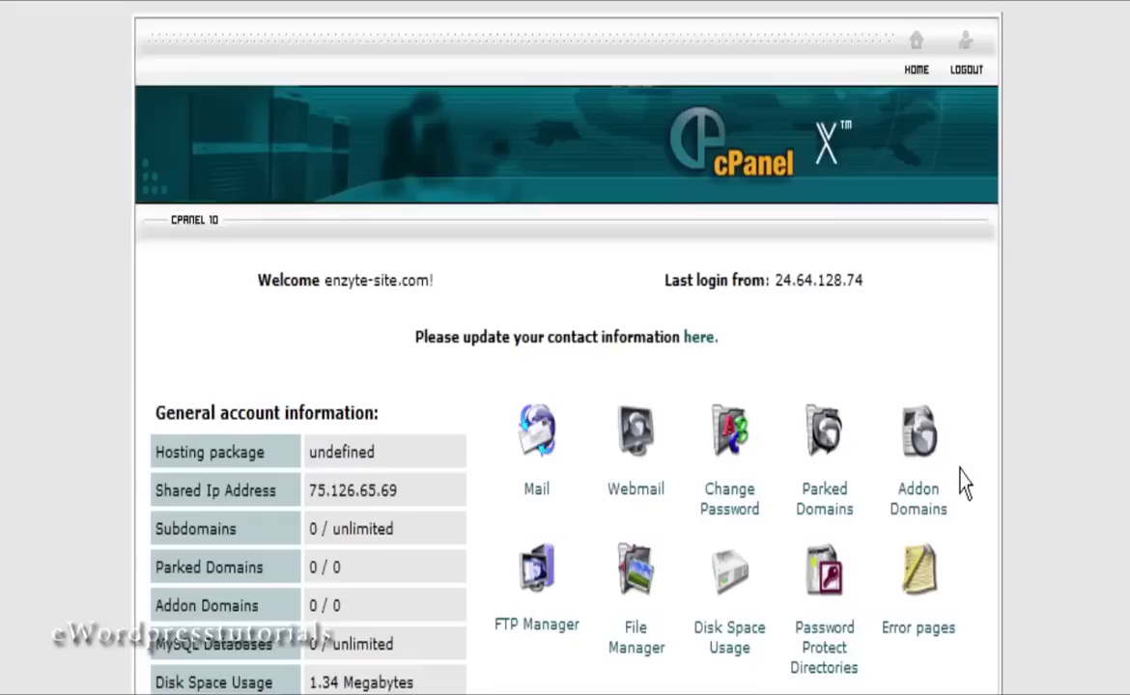